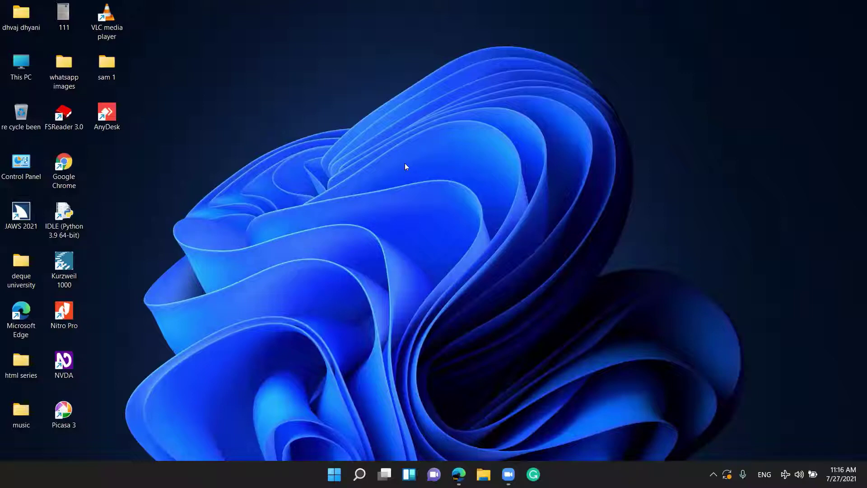
Switch from Task View to the Edge window showing the pCloud Vocalizer Expressive 2.2 listing
key("super+Tab")
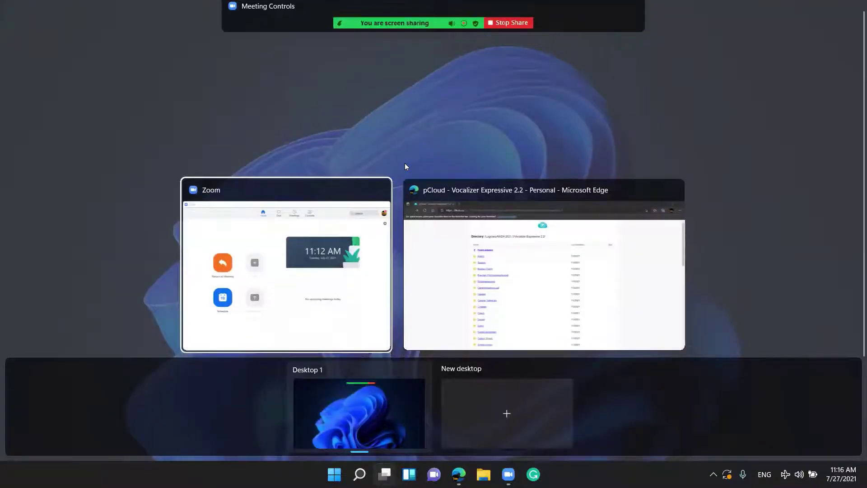
key("Right")
key("Return")
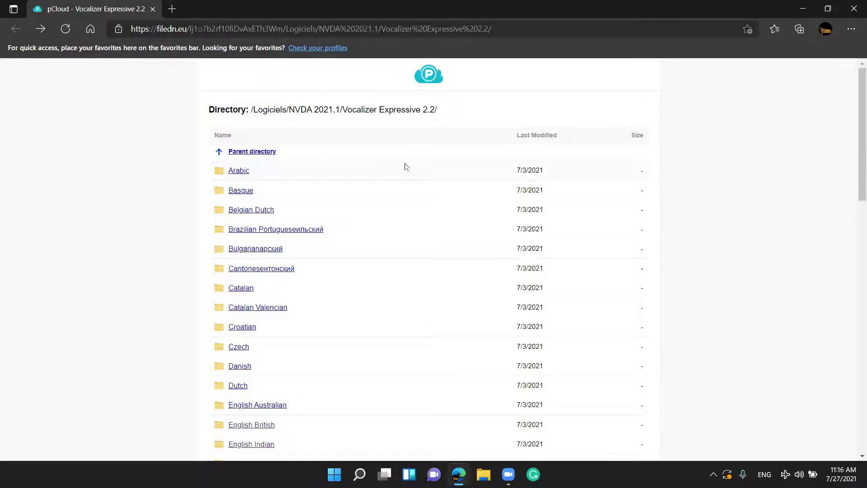
key("ctrl+Insert+s")
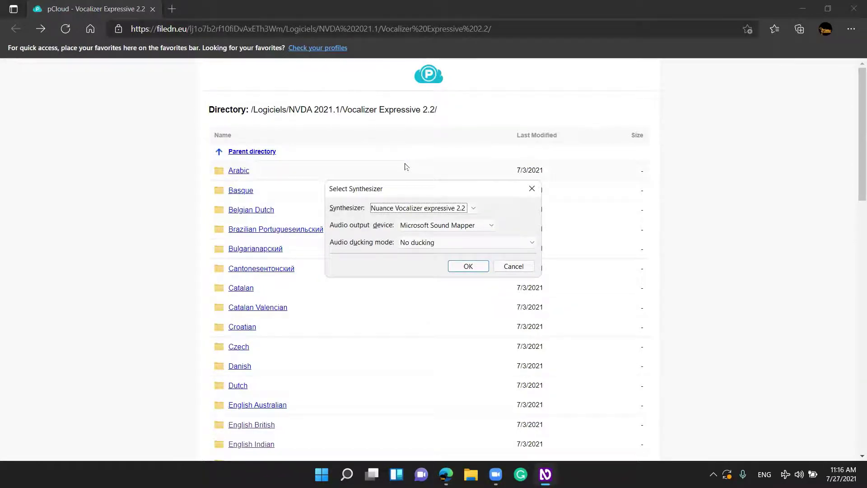
Select IBMTTS as NVDA's synthesizer in place of Nuance Vocalizer expressive 2.2, then return to the folder listing
key("Up")
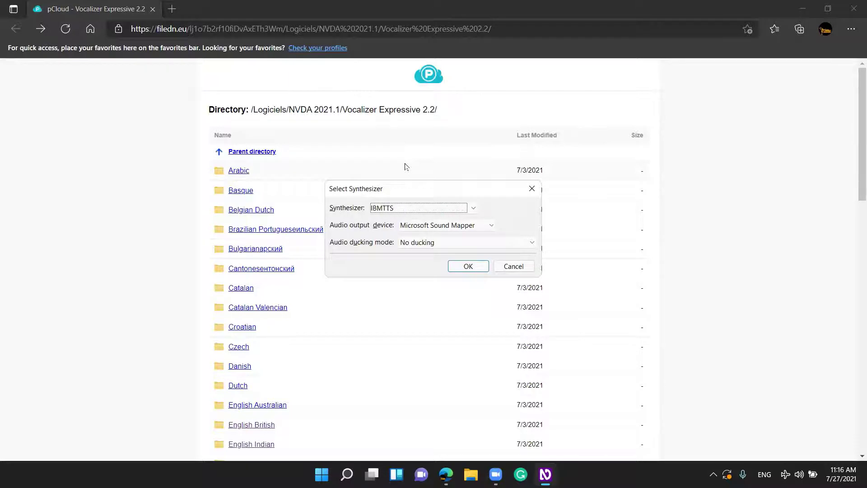
key("Return")
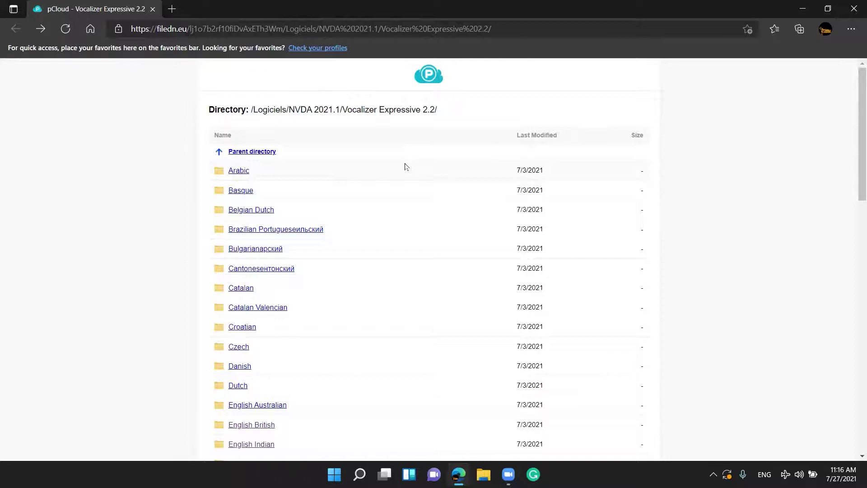
key("Tab")
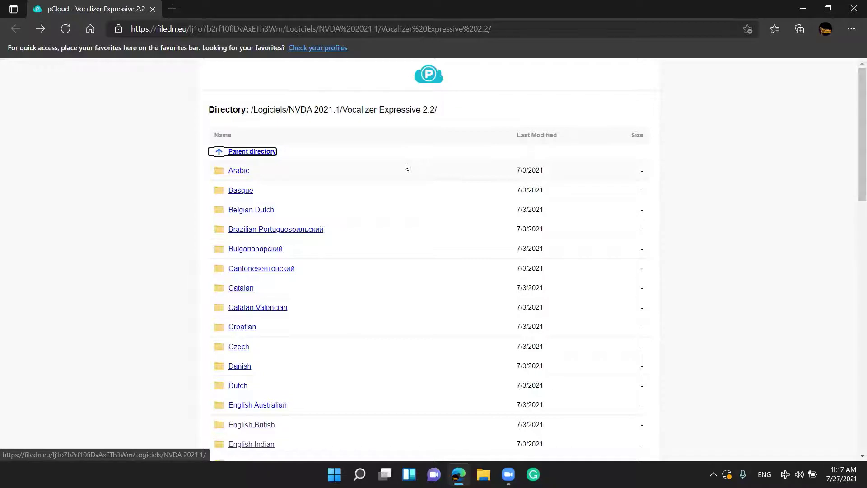
Step through the language folders from Arabic past Dutch and open English British
key("Tab")
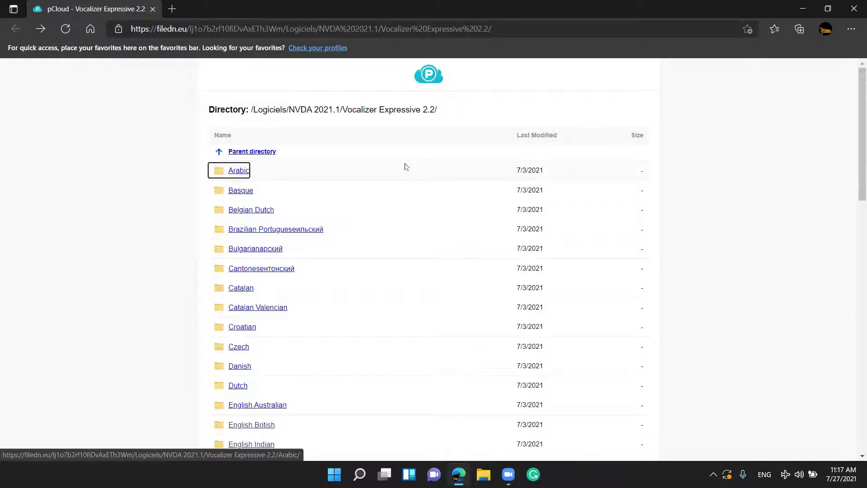
key("Tab")
key("Tab")
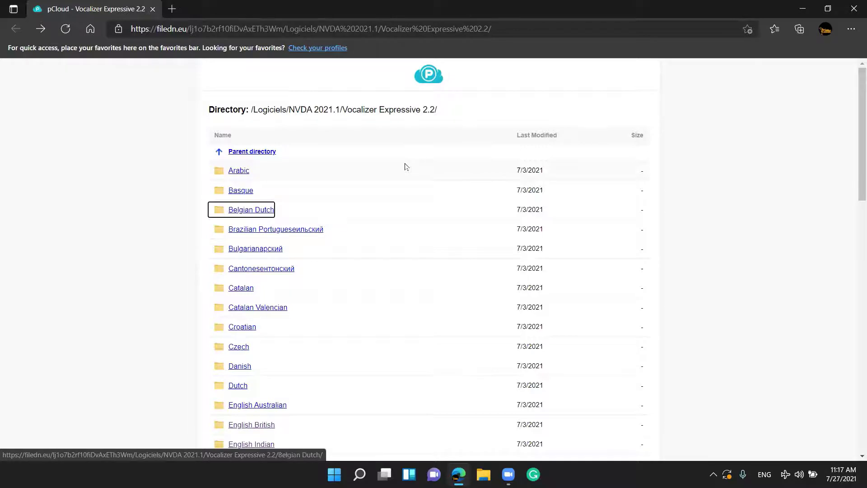
key("Tab")
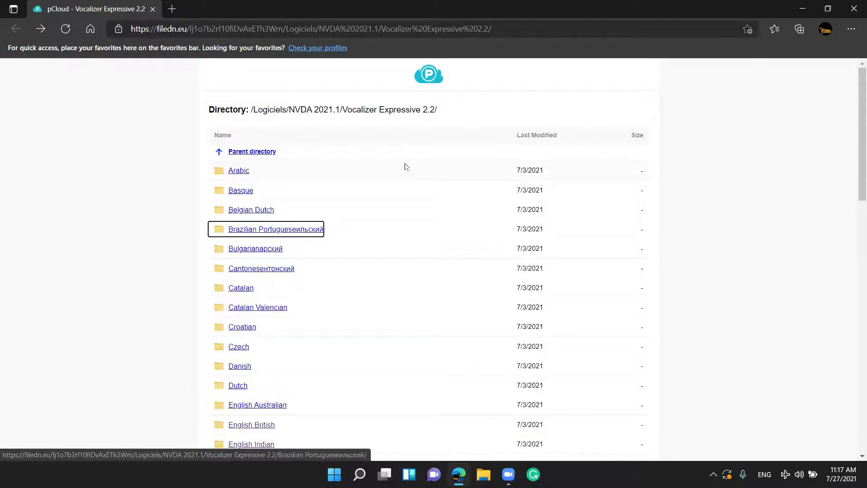
key("Tab")
key("Tab")
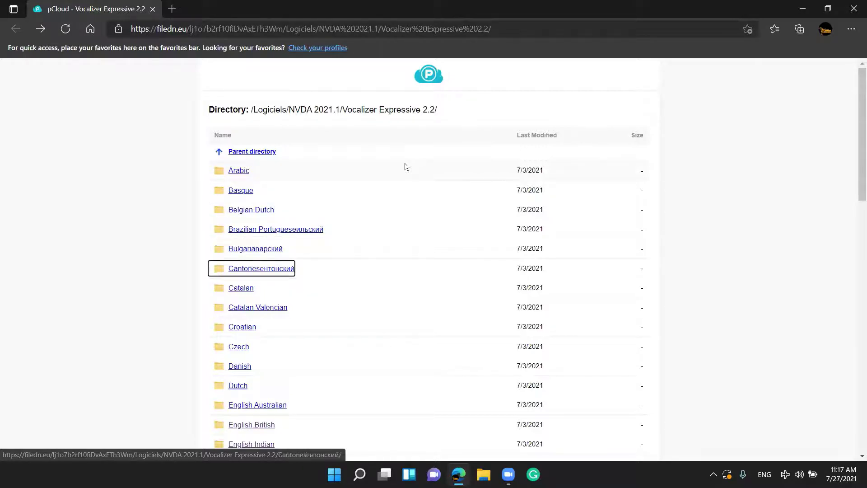
key("Tab")
key("Tab")
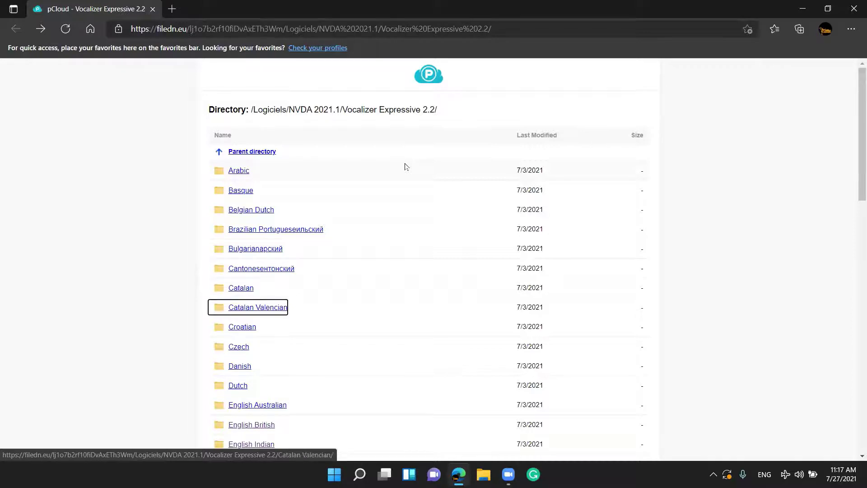
key("Tab")
key("Tab")
key("Tab")
key("Tab")
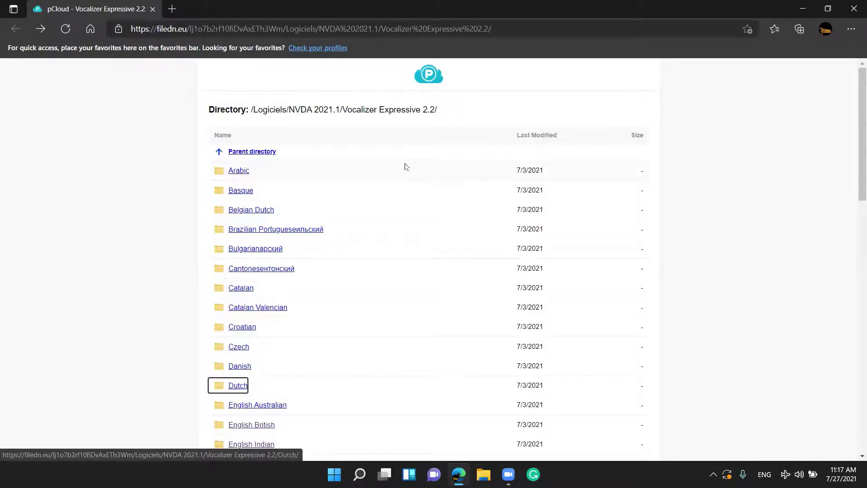
key("Tab")
key("Tab")
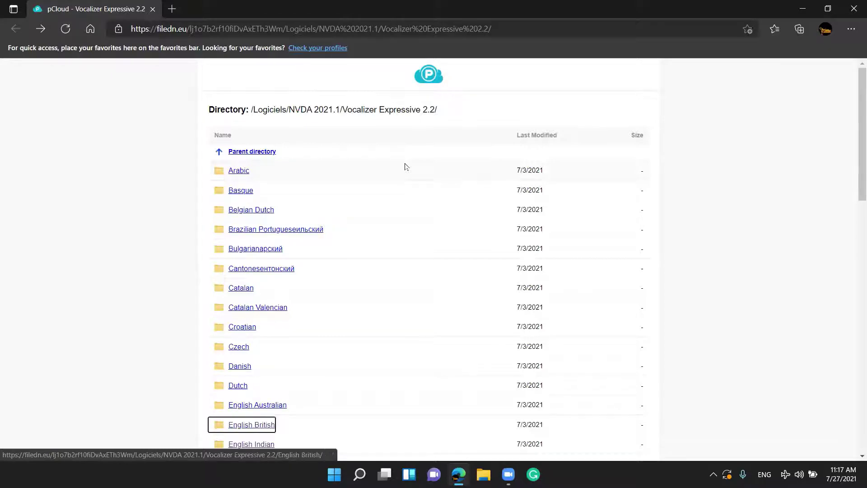
key("Return")
Review the five PremiumHigh add-on links and bring focus back to the Parent directory link
key("shift+Tab")
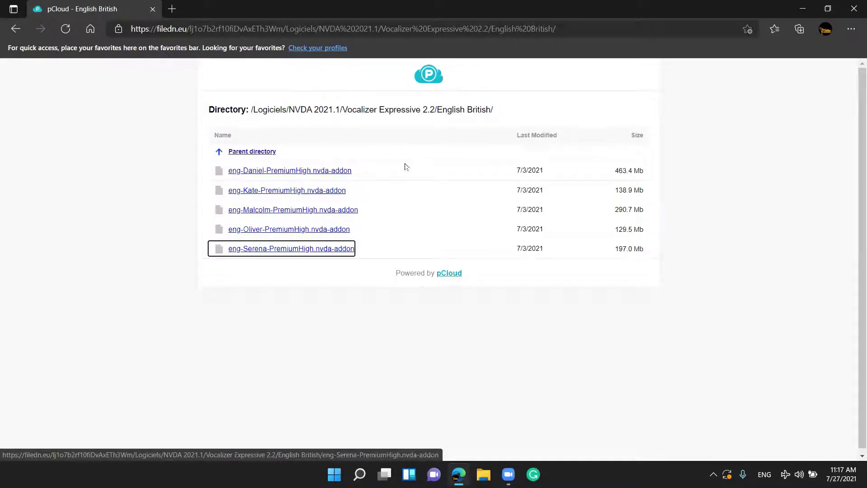
key("Tab")
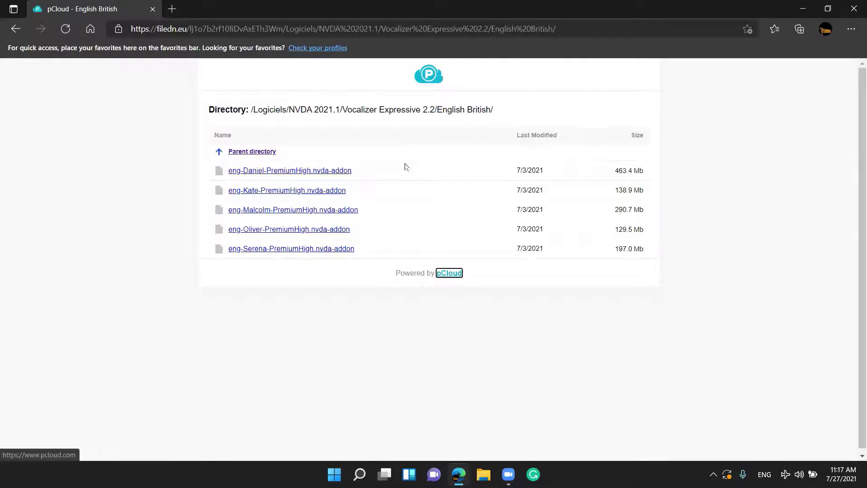
key("Tab")
key("Tab")
key("Tab")
key("Tab")
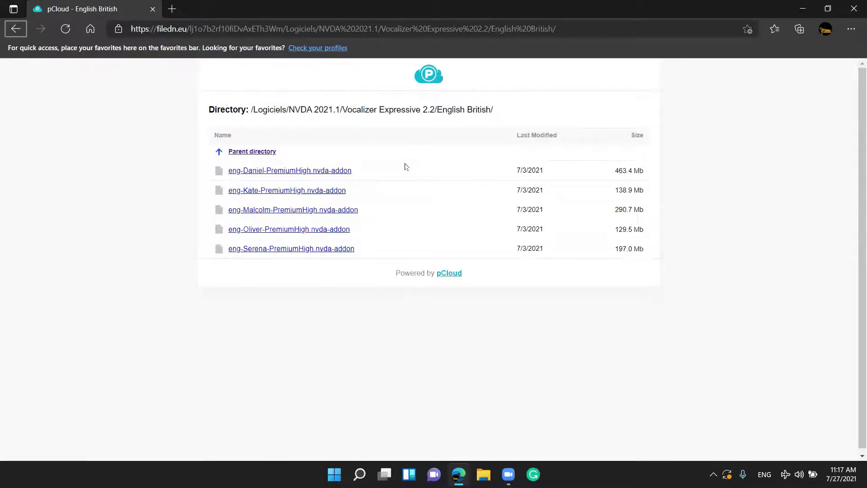
left_click(455, 319)
key("Tab")
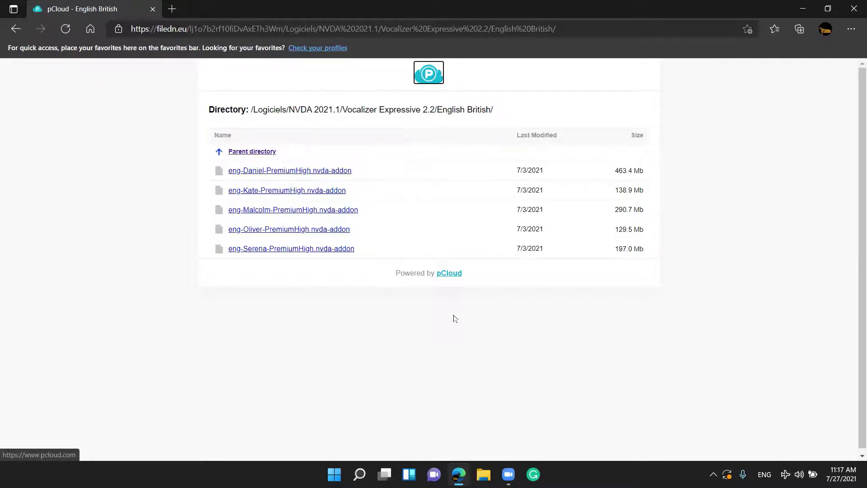
key("Tab")
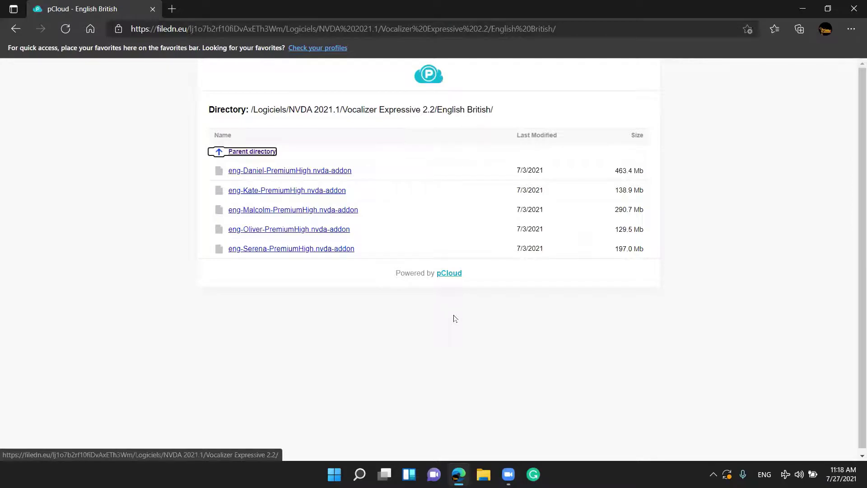
Download eng-Kate-PremiumHigh.nvda-addon from pCloud and switch to the Windows desktop
key("Tab")
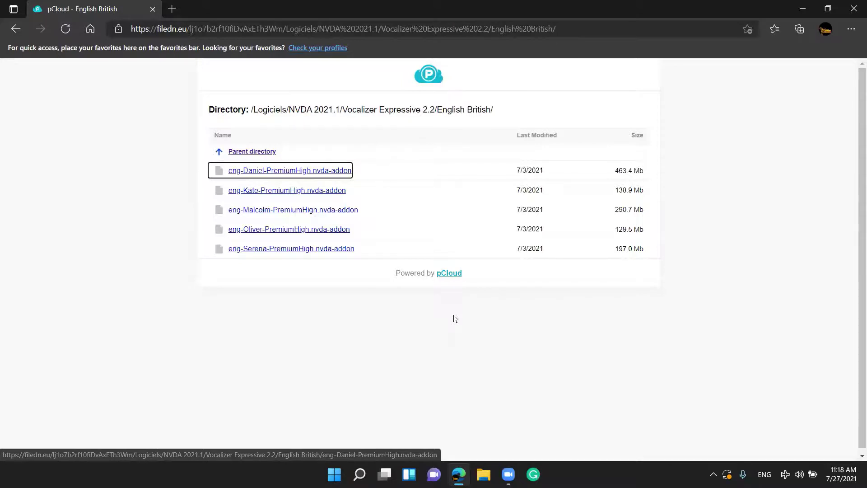
key("Tab")
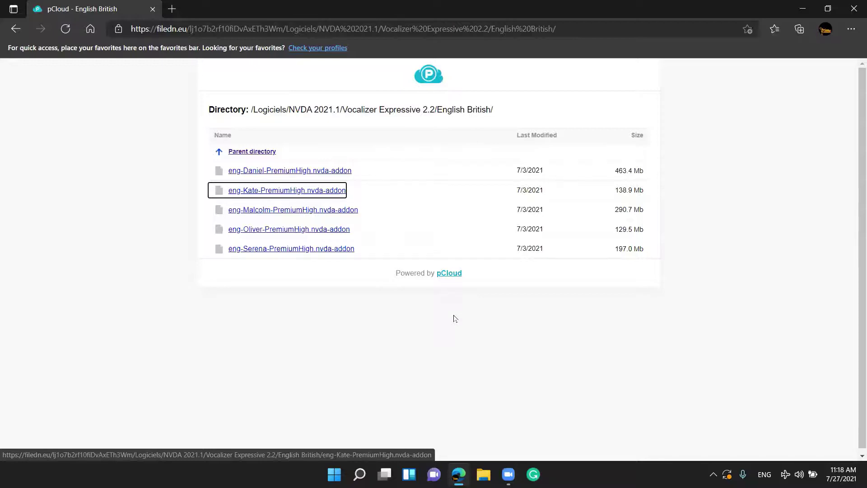
key("Return")
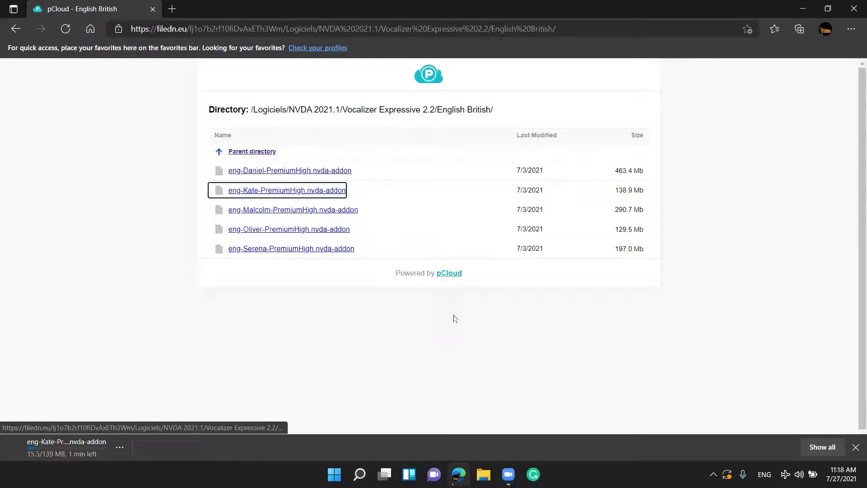
key("alt+Tab")
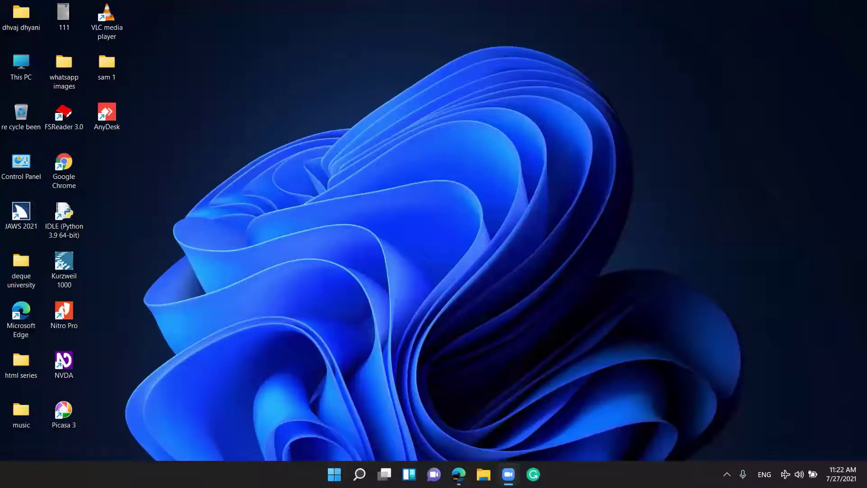
left_click(21, 365)
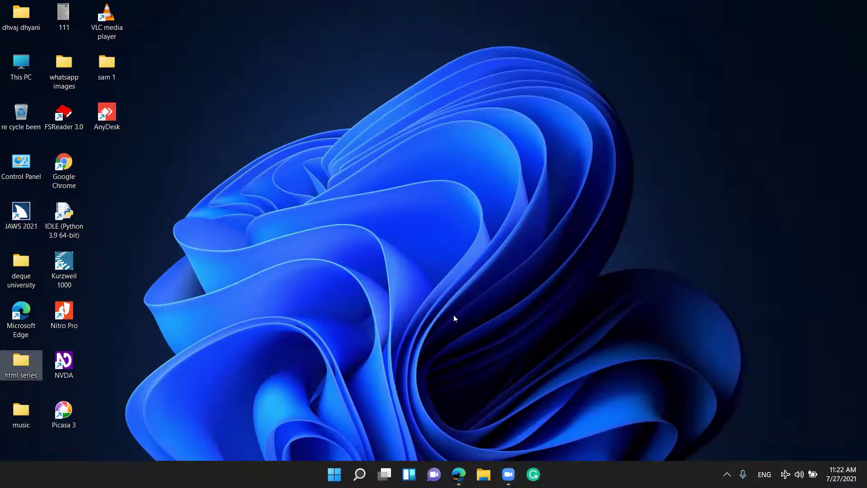
Open the user's home folder from the first desktop icon and move toward Downloads
key("Home")
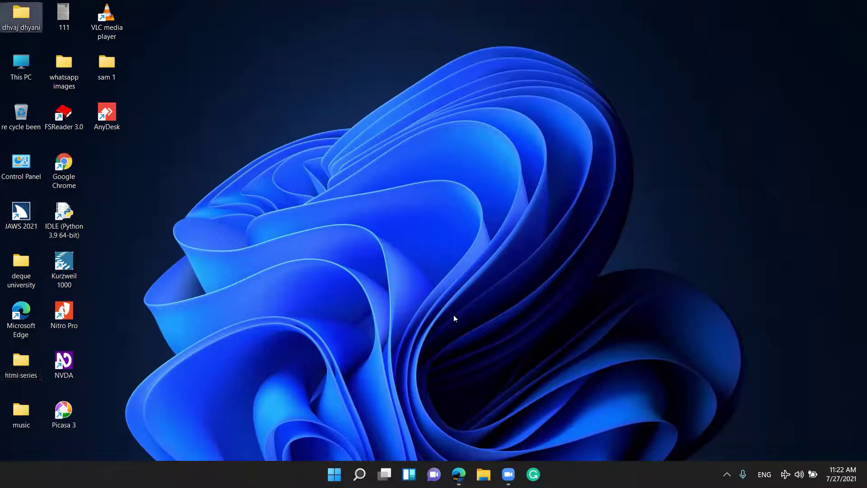
key("Return")
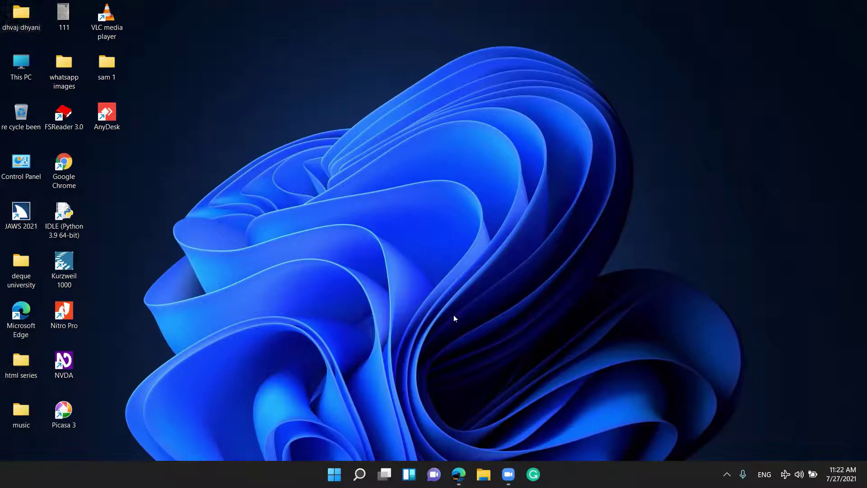
key("d")
key("d")
key("d")
key("d")
key("d")
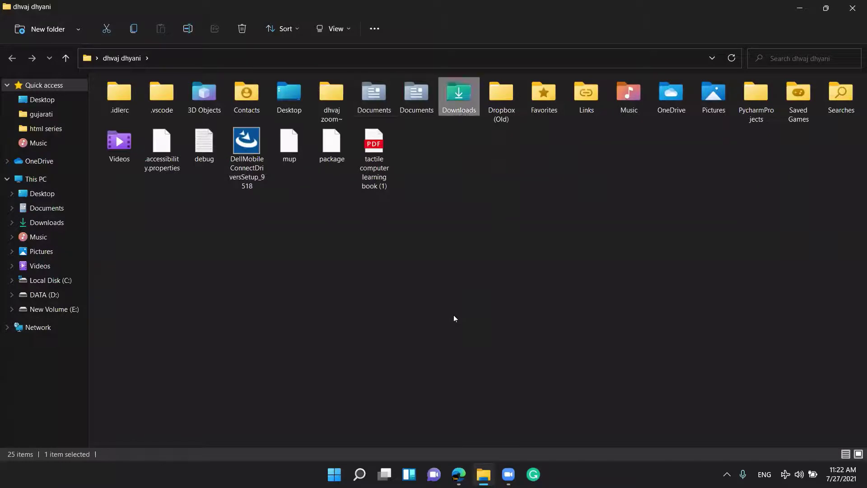
Open Downloads and select the eng-Kate-PremiumHigh NVDA add-on package (142,262 KB)
key("Return")
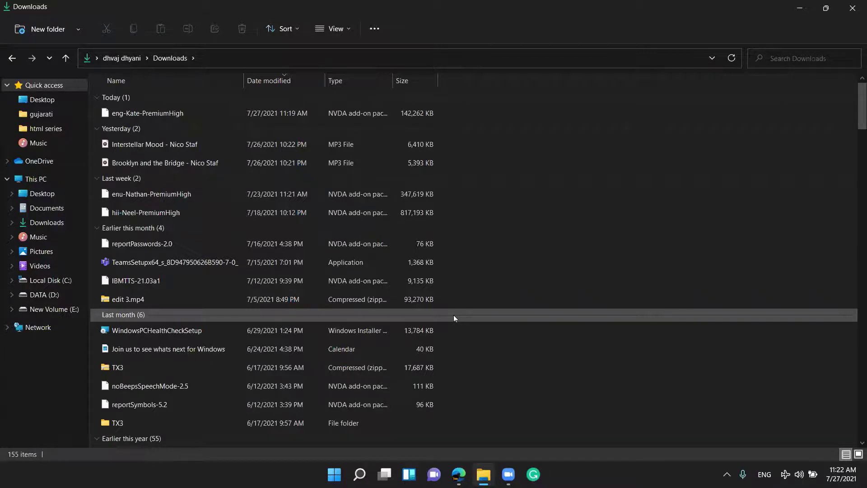
key("Down")
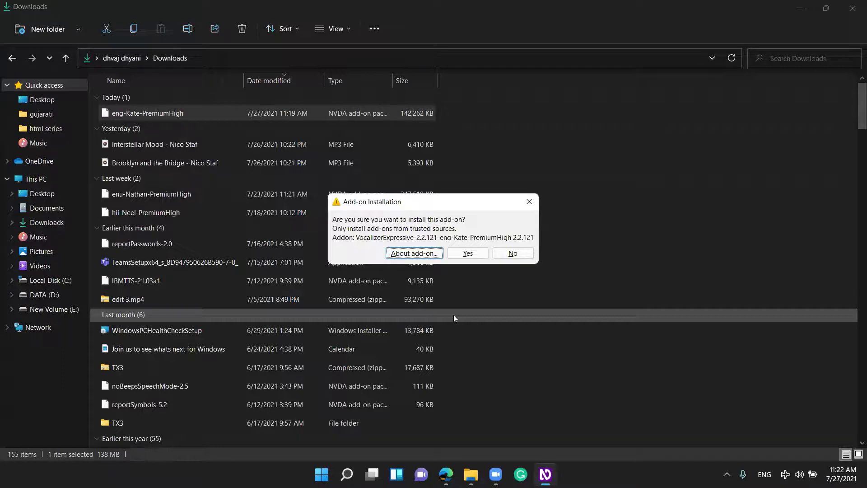
Accept installing the Vocalizer Expressive Kate add-on and agree to restart NVDA
key("Tab")
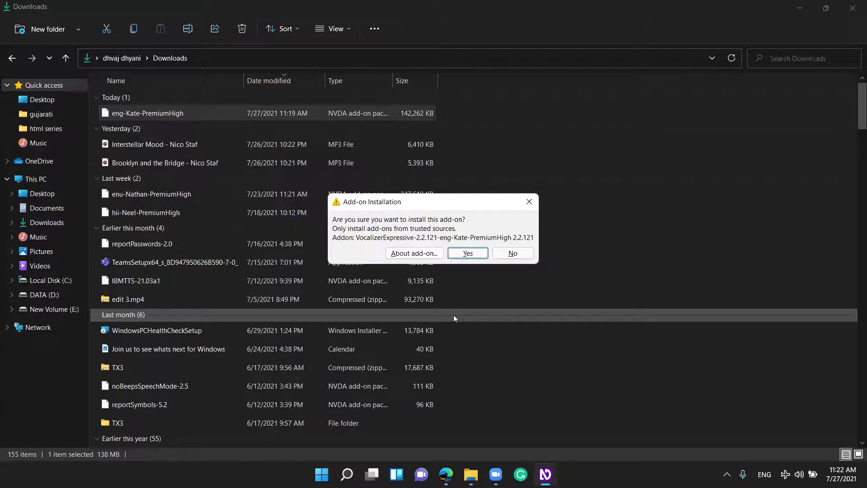
key("Return")
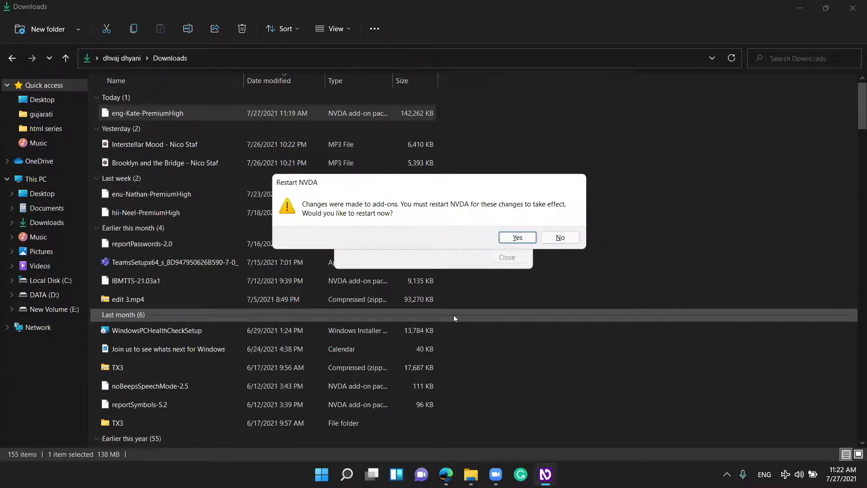
key("Tab")
key("shift+Tab")
key("Return")
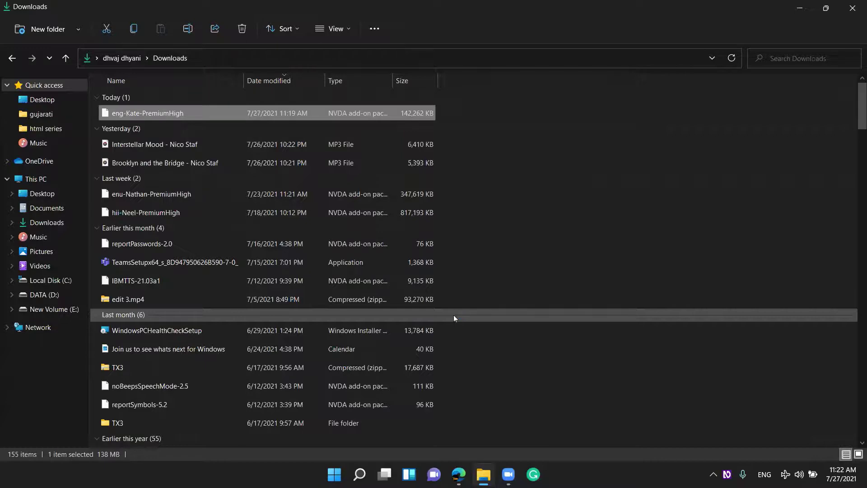
Close the Downloads window and briefly check NVDA's speech settings
key("super+d")
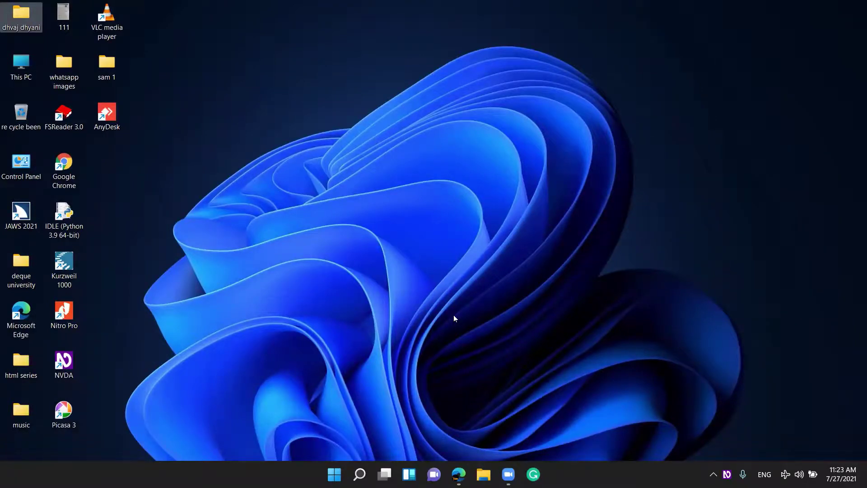
key("ctrl+Insert+v")
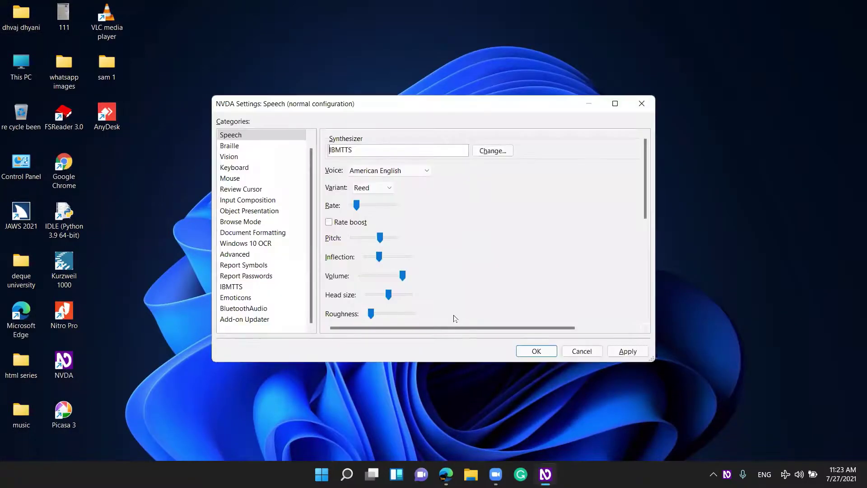
key("Tab")
key("Escape")
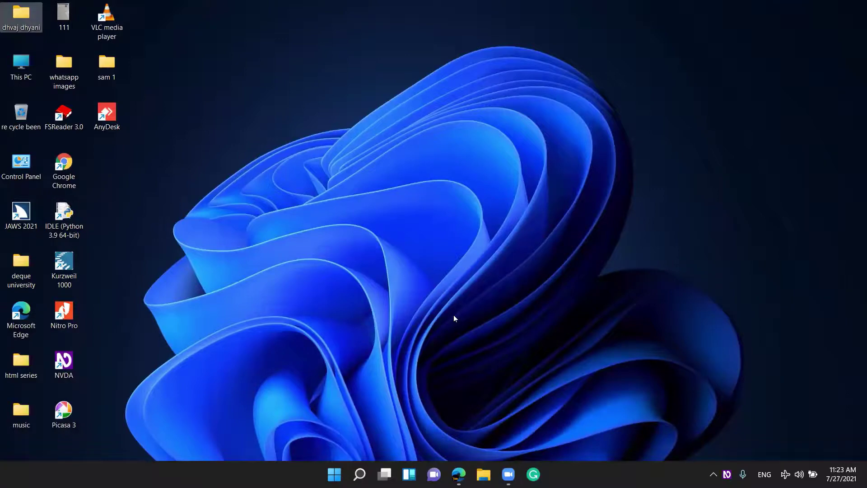
Open and dismiss the braille display selection, then browse the available synthesizers
key("ctrl+Insert+a")
key("e")
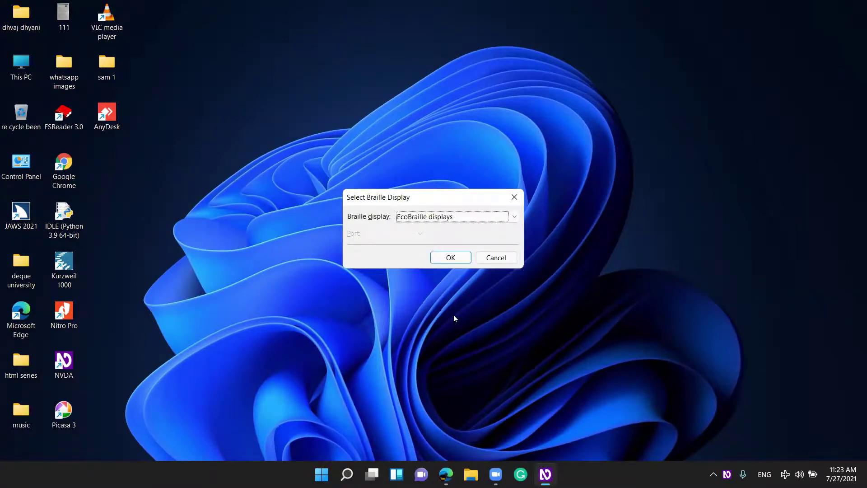
key("Escape")
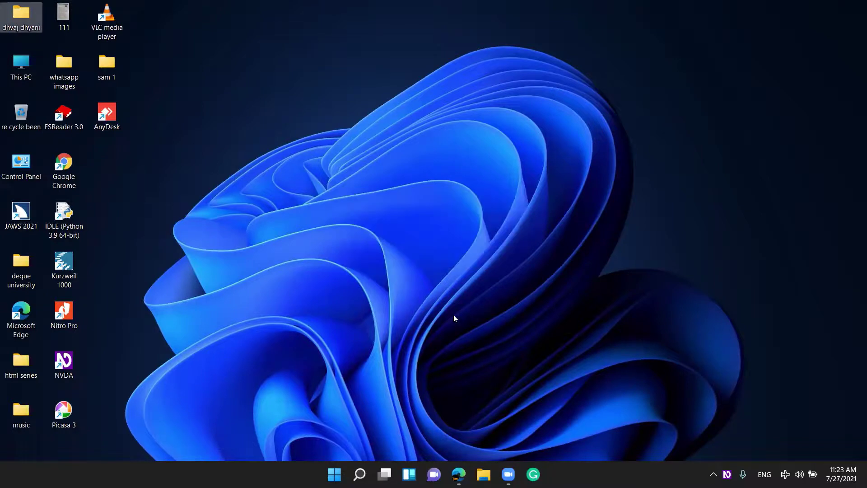
key("ctrl+Insert+s")
key("Down")
key("Down")
Confirm Nuance Vocalizer expressive 2.2 and set the voice to Kate - English (United Kingdom)
key("Return")
key("ctrl+Insert+v")
key("Tab")
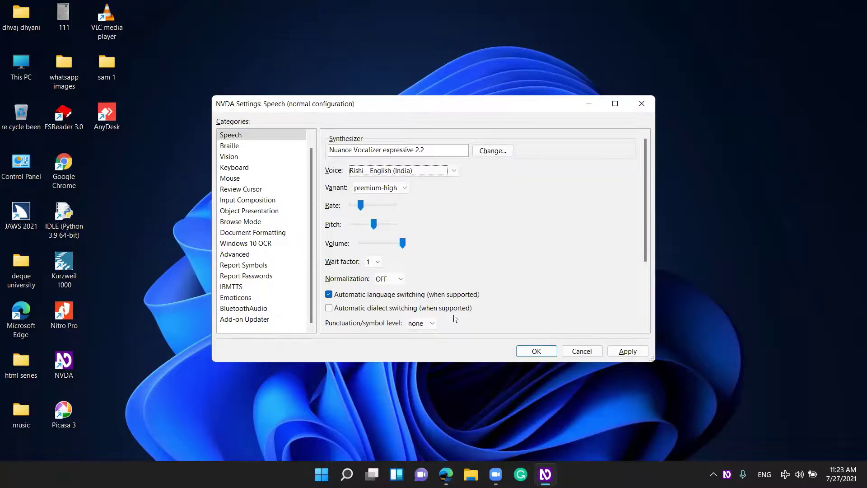
key("Up")
key("Up")
key("Up")
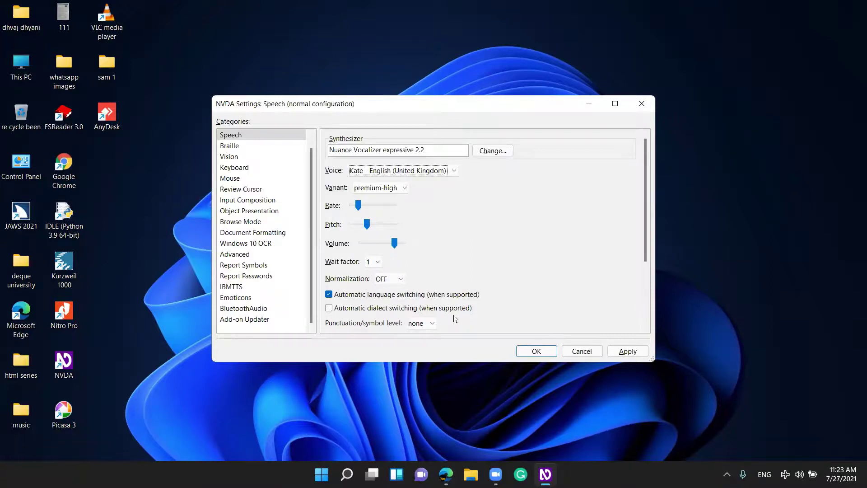
Check the premium-high variant and raise the speech volume slightly
key("Tab")
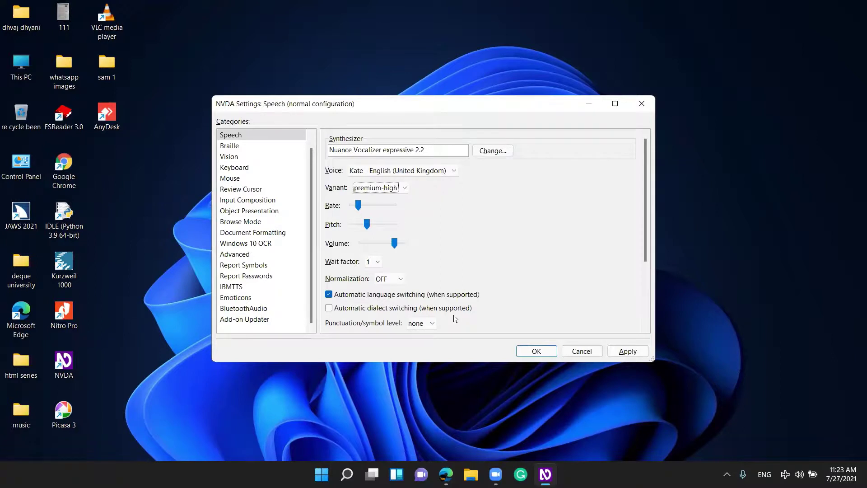
key("Tab")
key("Tab")
key("Tab")
key("Right")
key("Right")
key("Right")
key("Right")
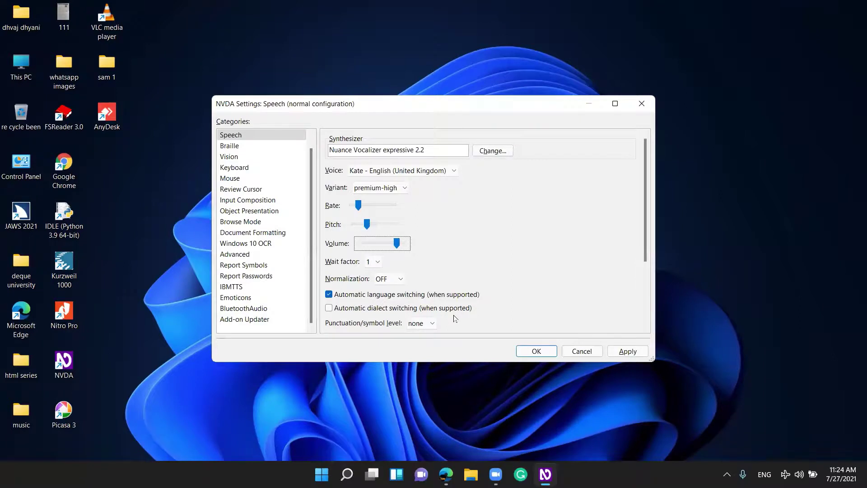
Raise the Kate voice's volume one notch, then confirm the speech settings with OK
key("Right")
key("Right")
key("Right")
key("Right")
key("Right")
key("Right")
key("Tab")
key("Tab")
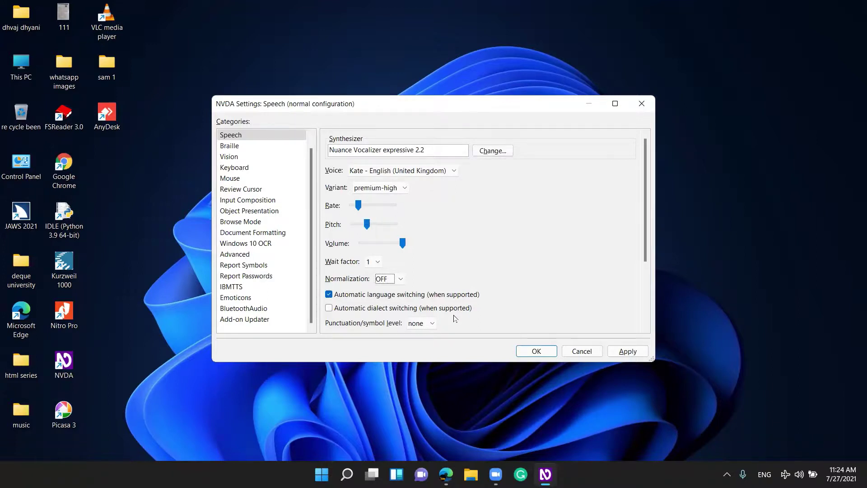
key("Tab")
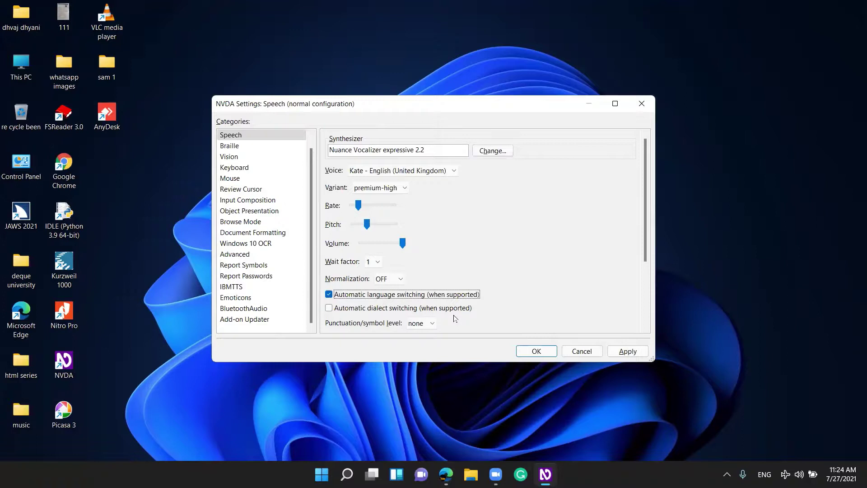
key("Tab")
key("Tab")
key("Tab")
key("Tab")
key("Tab")
key("Tab")
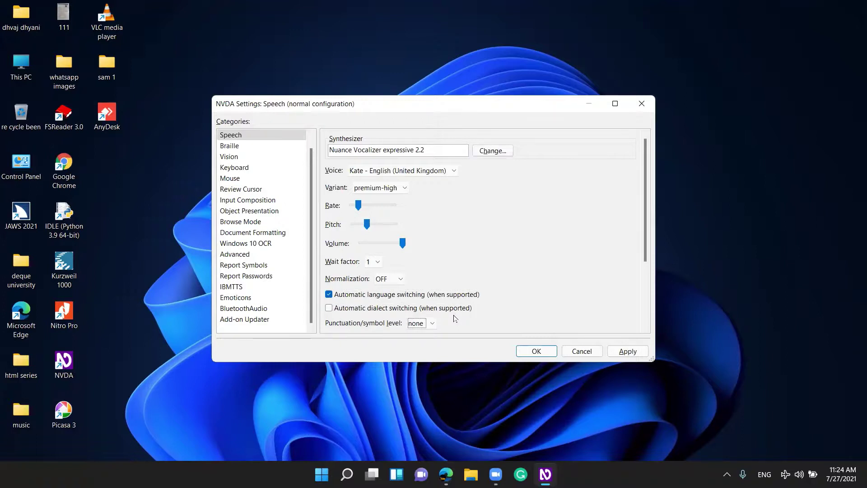
key("Tab")
key("Tab")
key("Tab")
key("Tab")
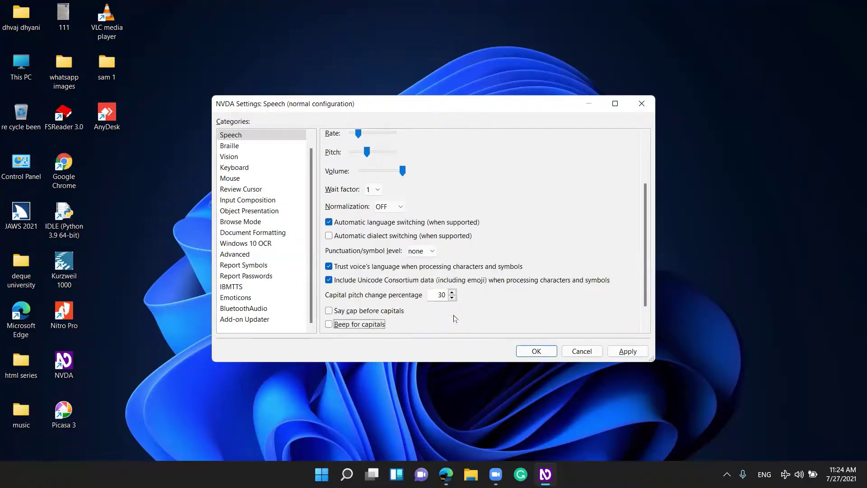
key("Tab")
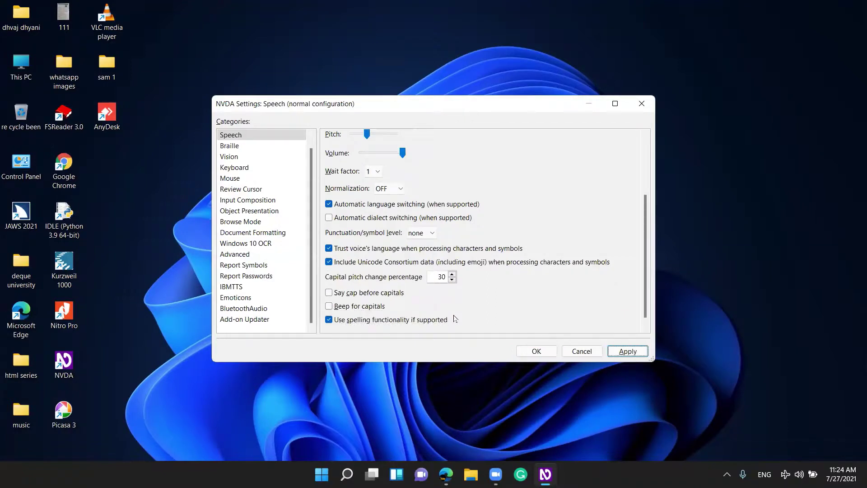
key("Tab")
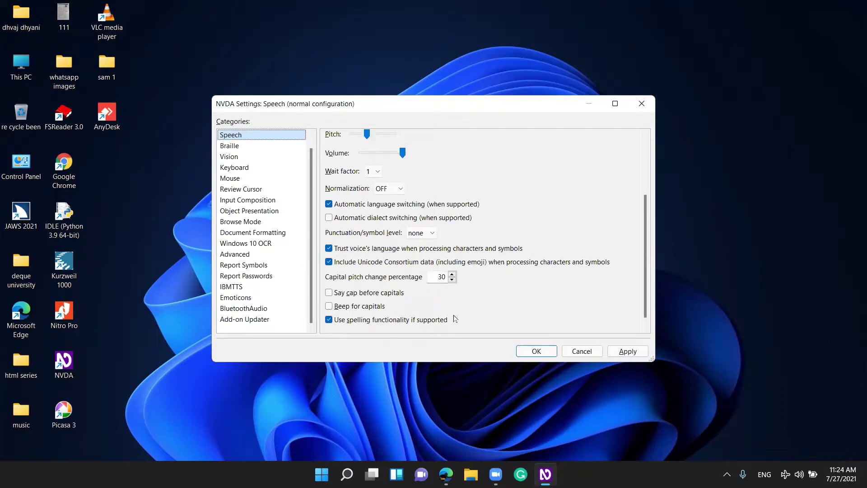
key("shift+Tab")
key("shift+Tab")
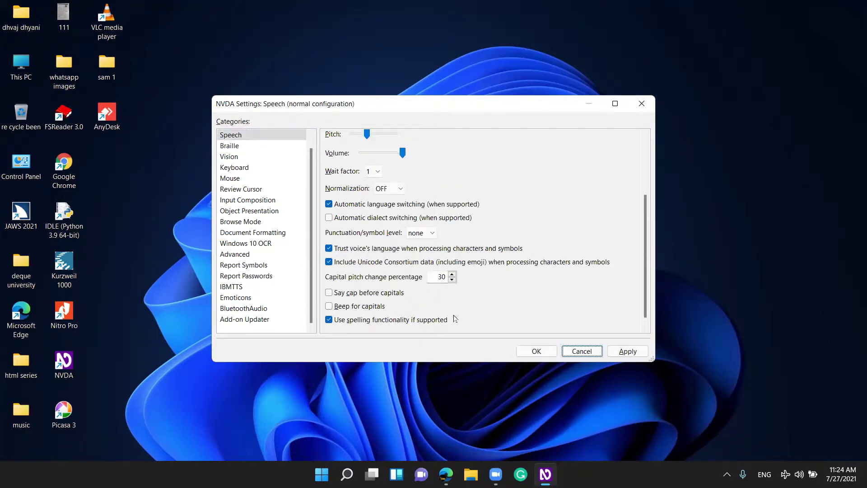
key("shift+Tab")
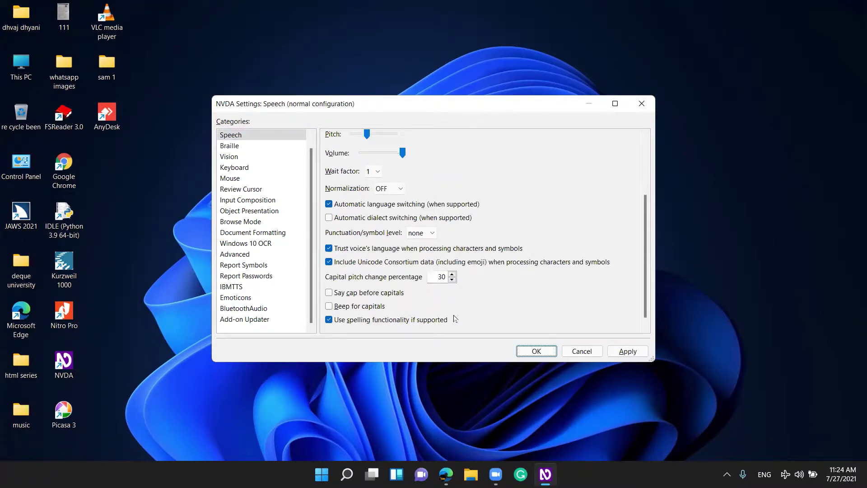
key("Return")
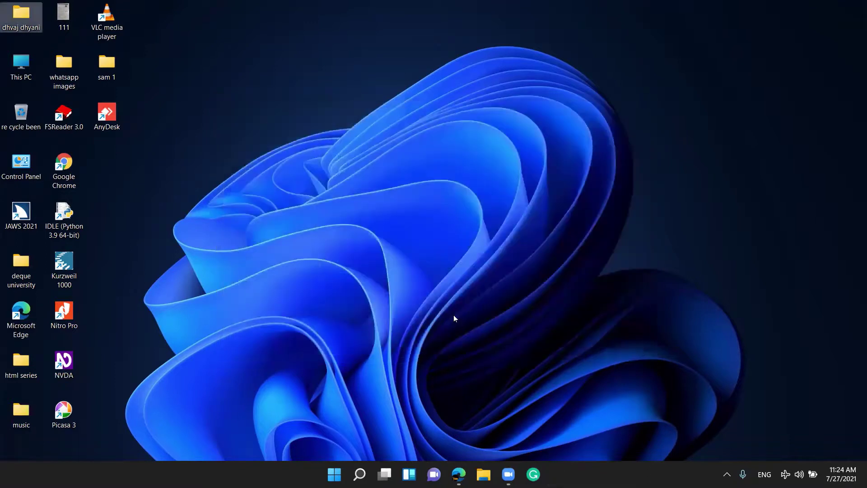